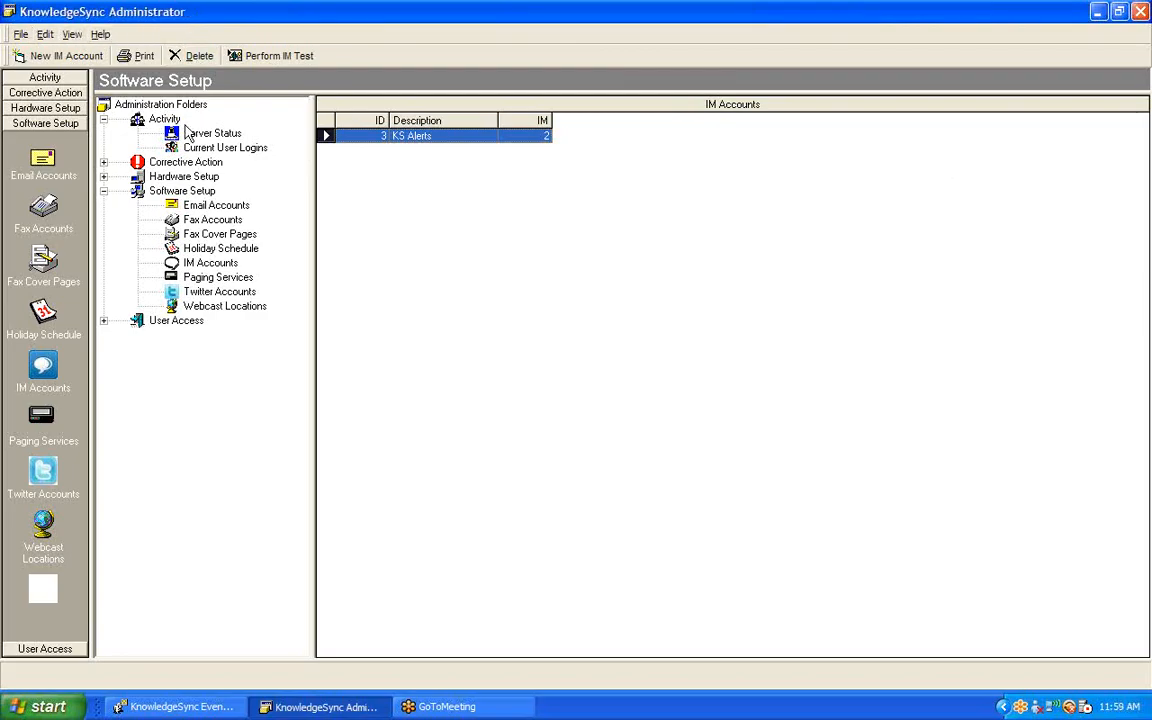
Step: Open the KS Alerts record from the IM Accounts under Software Setup
{"action": "left_click", "coordinate": [173, 191]}
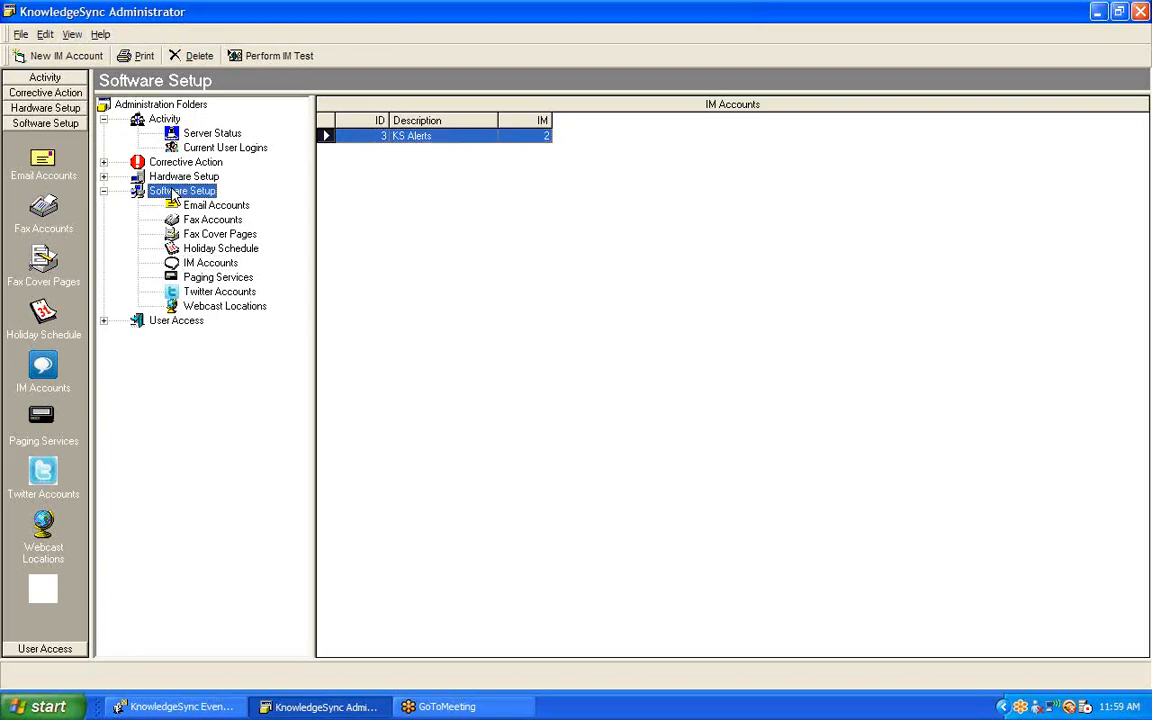
{"action": "left_click", "coordinate": [219, 264]}
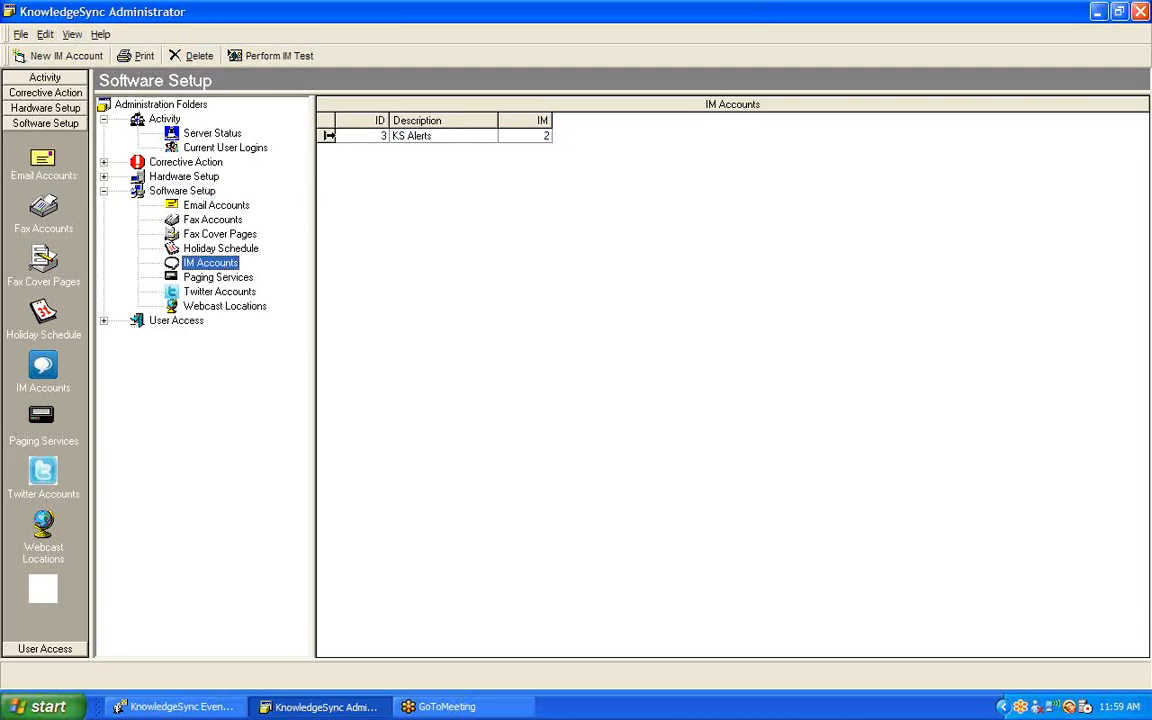
{"action": "left_click", "coordinate": [329, 135]}
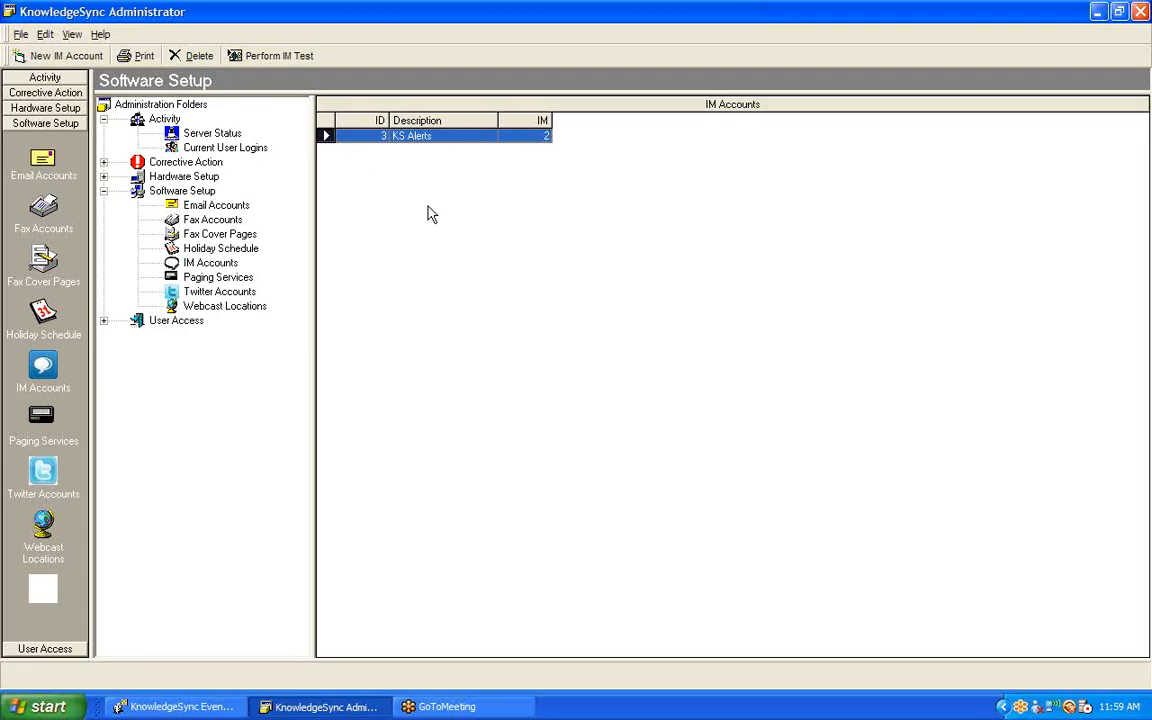
{"action": "double_click", "coordinate": [447, 137]}
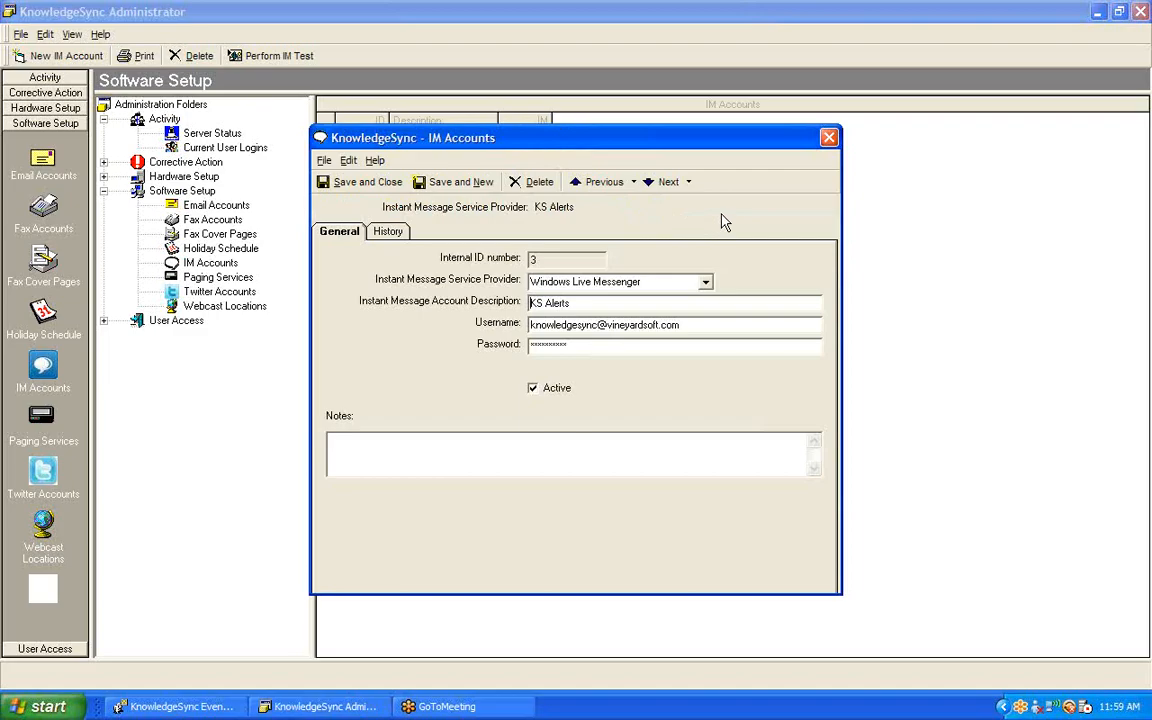
Step: Review the account's service provider choices, description and username, and close the record without saving
{"action": "left_click", "coordinate": [705, 283]}
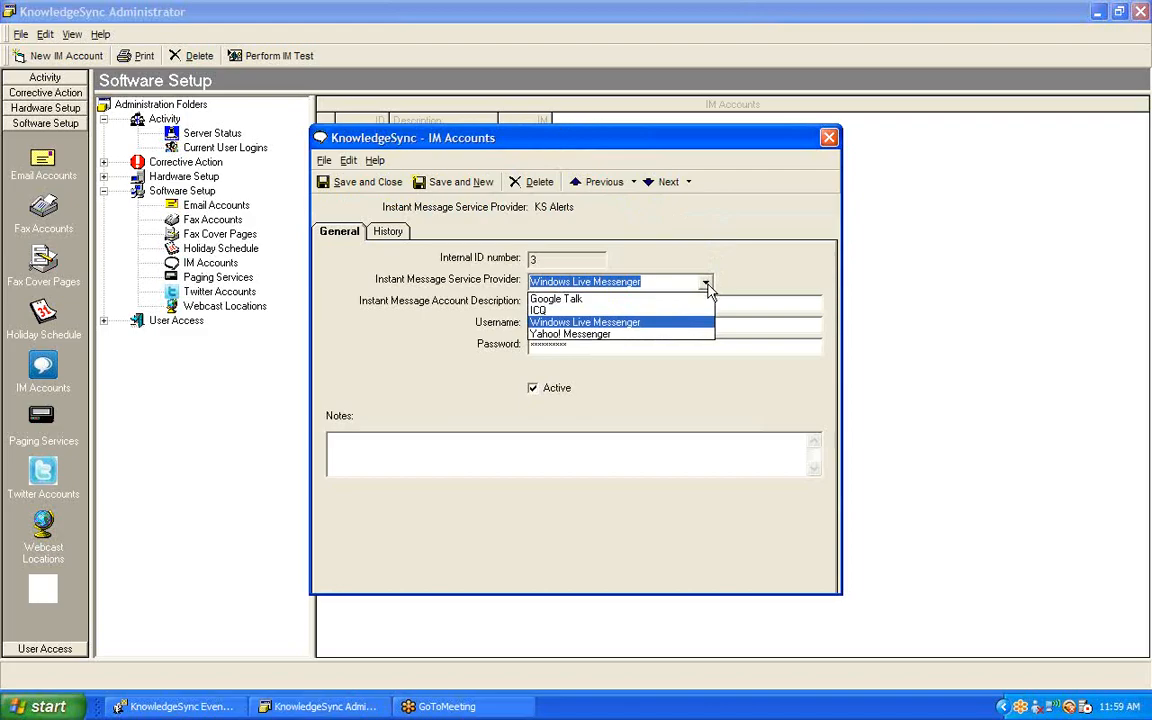
{"action": "left_click", "coordinate": [645, 322]}
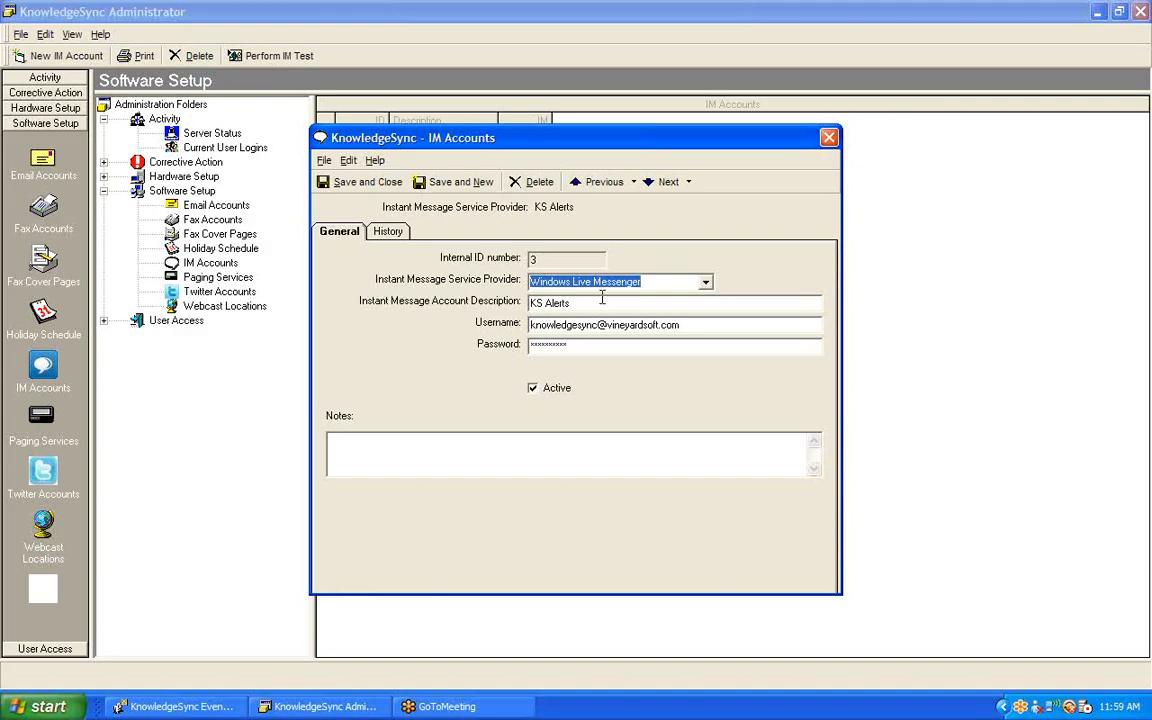
{"action": "key", "text": "Tab"}
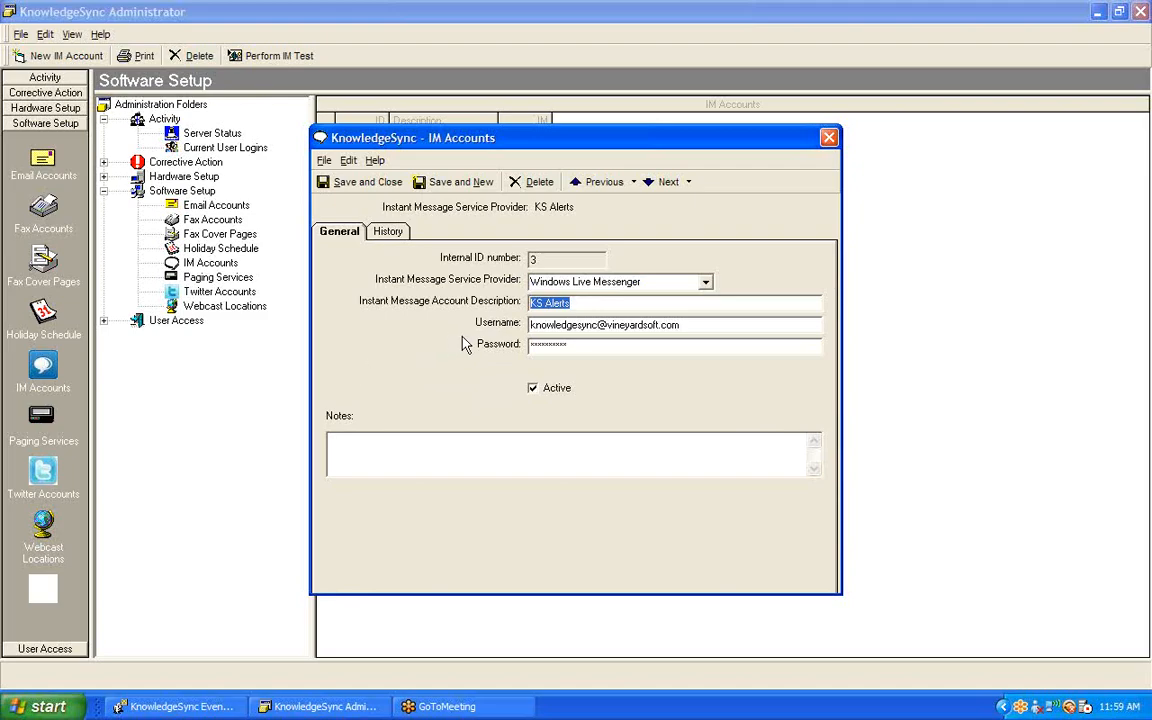
{"action": "left_click", "coordinate": [694, 325]}
{"action": "left_click_drag", "start_coordinate": [715, 324], "coordinate": [489, 355]}
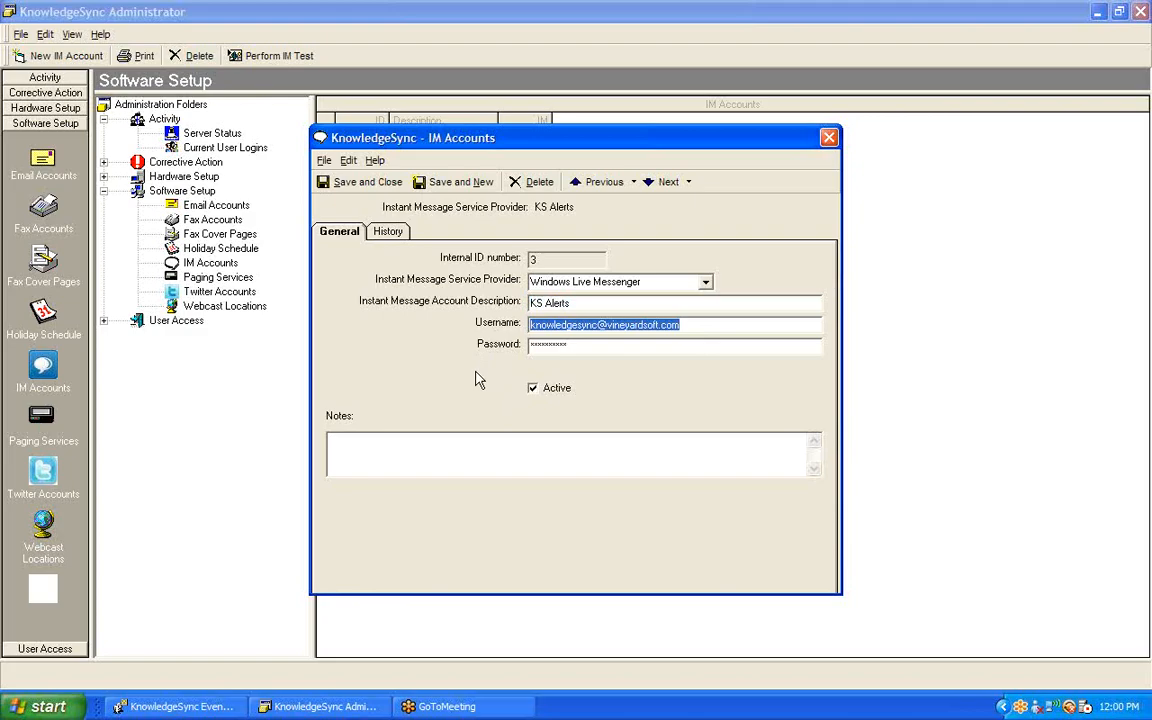
{"action": "left_click", "coordinate": [829, 137]}
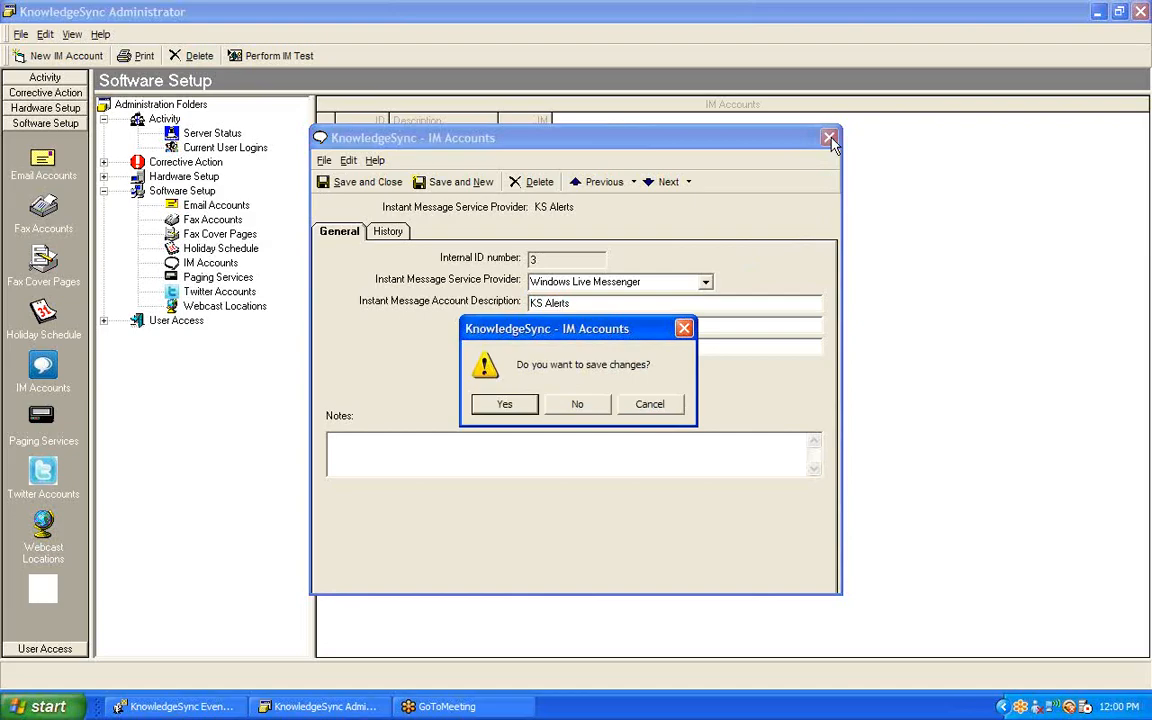
{"action": "left_click", "coordinate": [585, 404]}
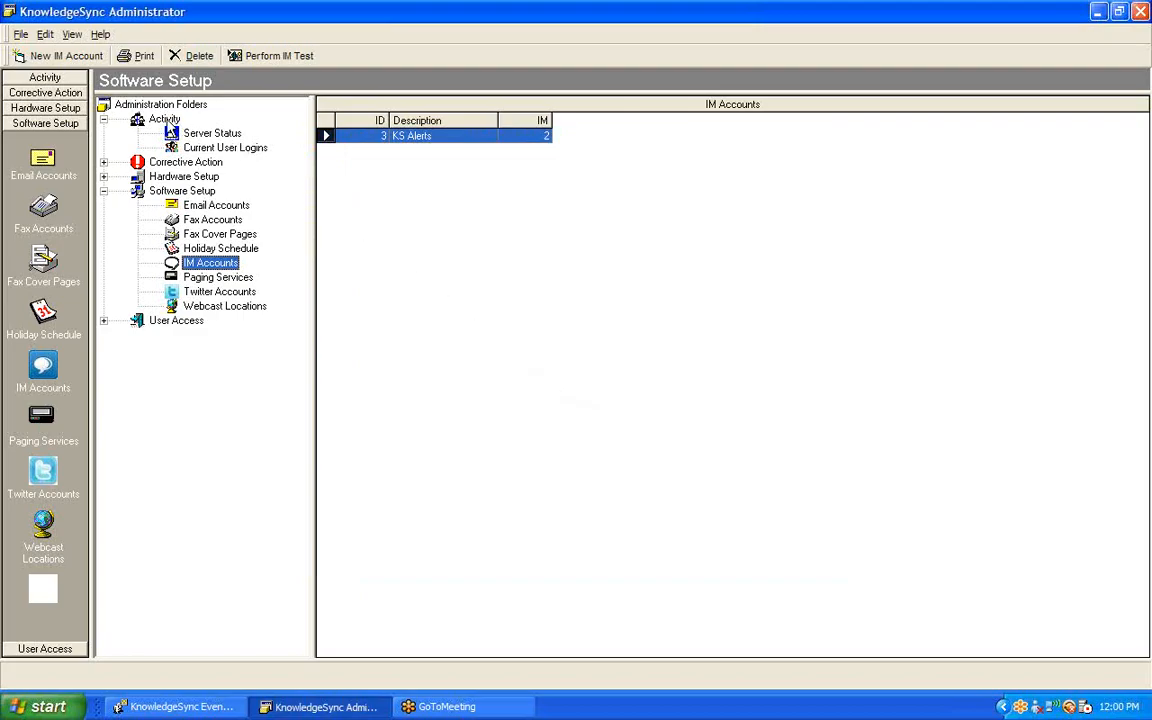
Step: Check the IM Server's details in the Server Status activity list, including whether it is allowed to process, and close them
{"action": "left_click", "coordinate": [166, 121]}
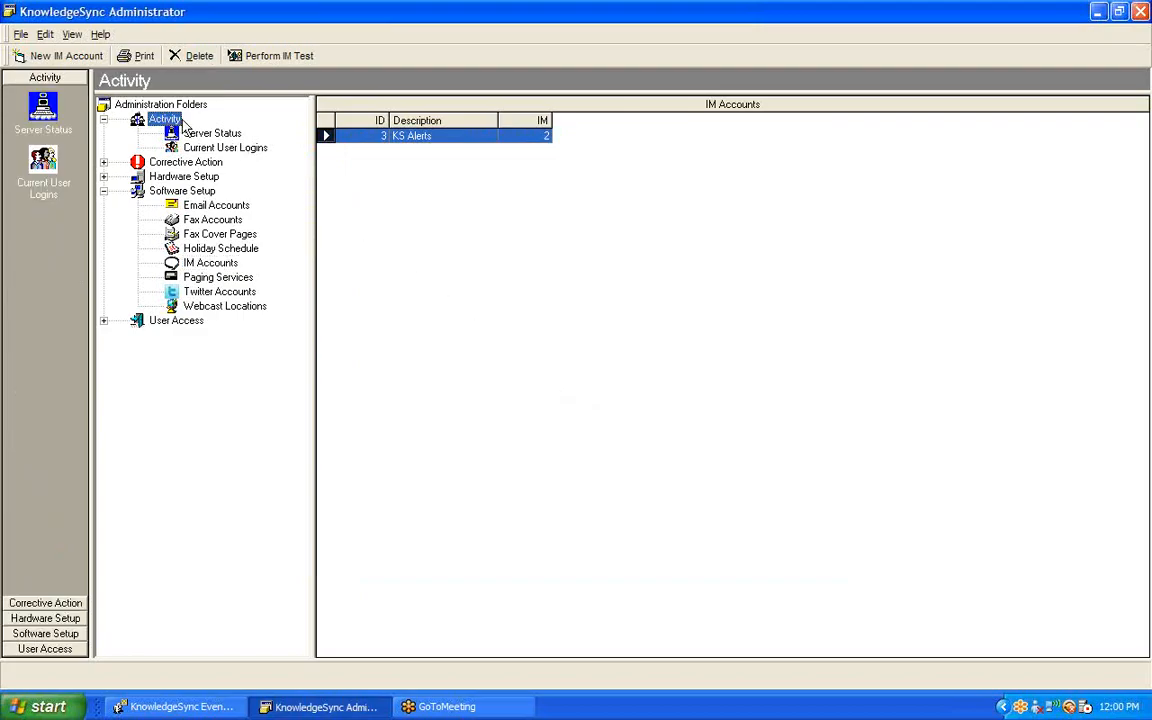
{"action": "left_click", "coordinate": [202, 135]}
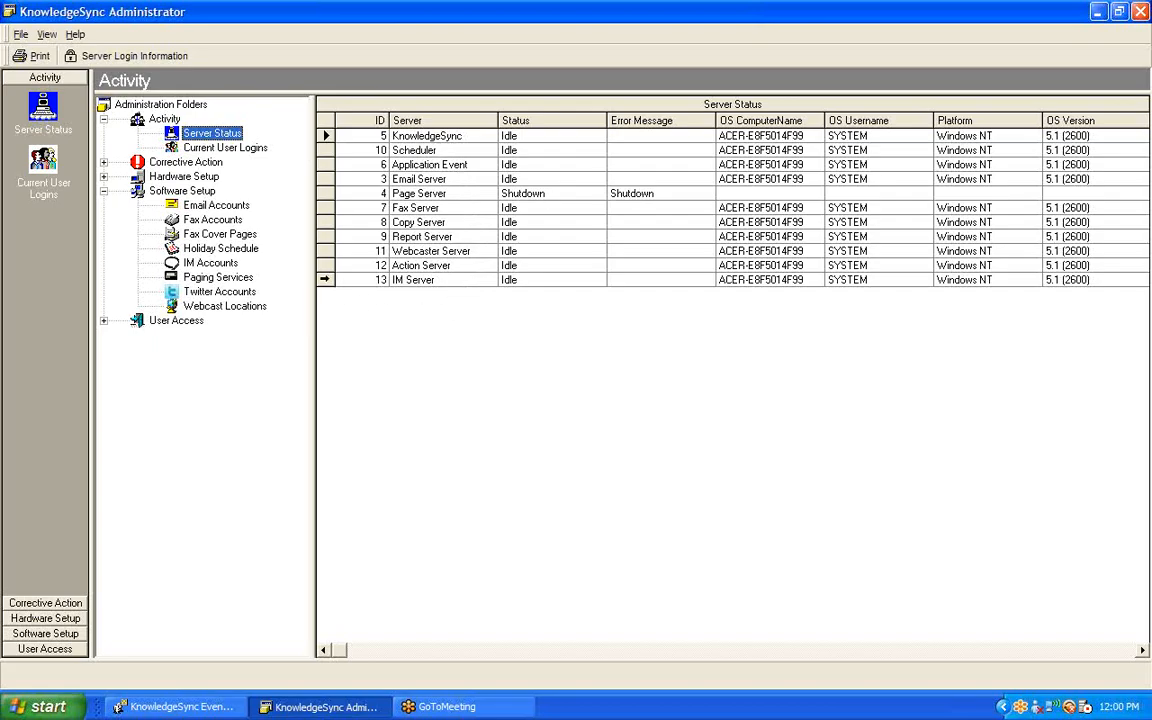
{"action": "left_click", "coordinate": [324, 279]}
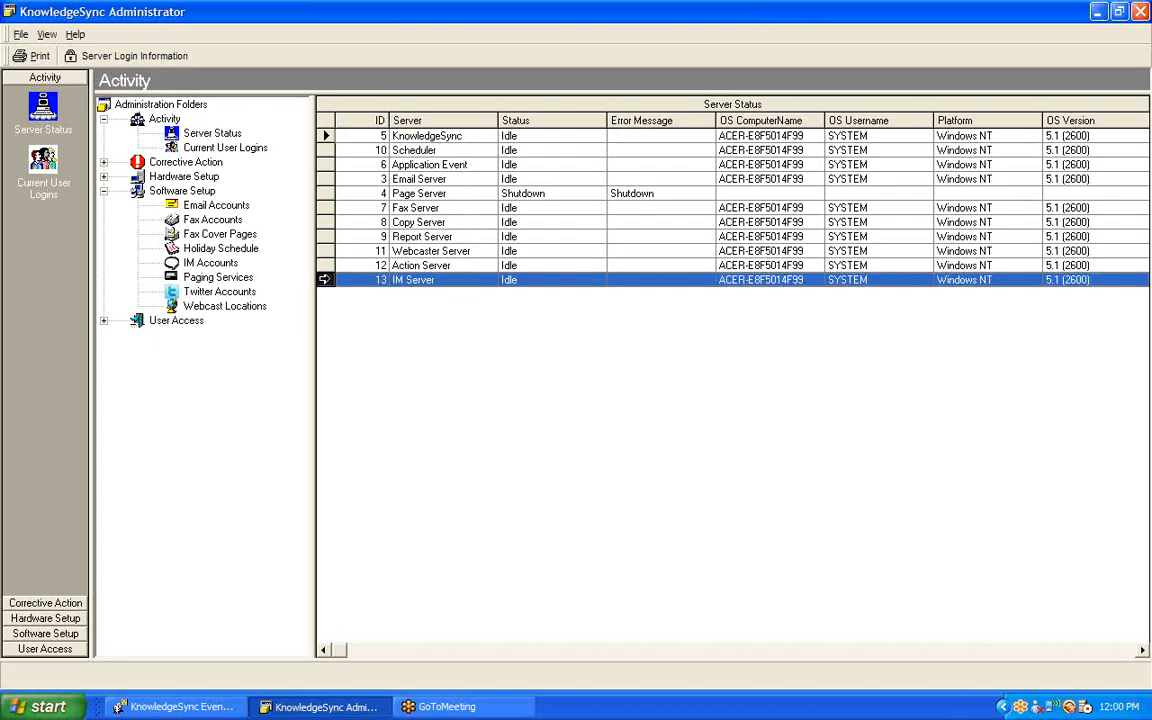
{"action": "double_click", "coordinate": [445, 281]}
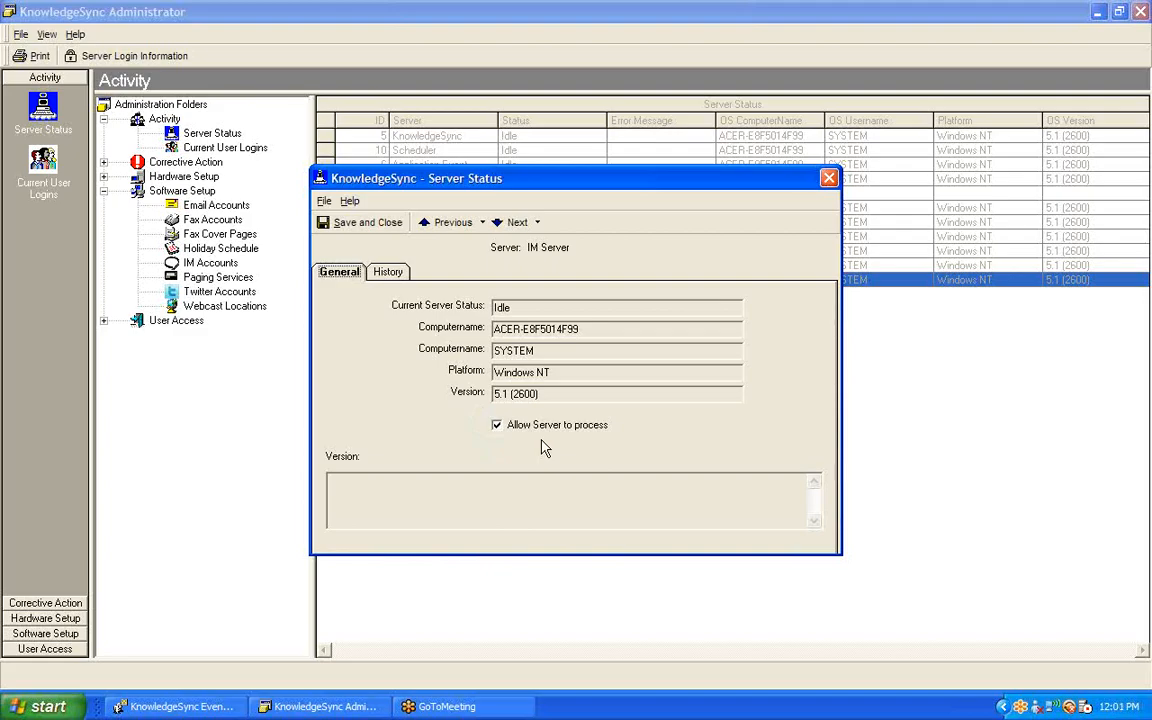
{"action": "left_click", "coordinate": [829, 180]}
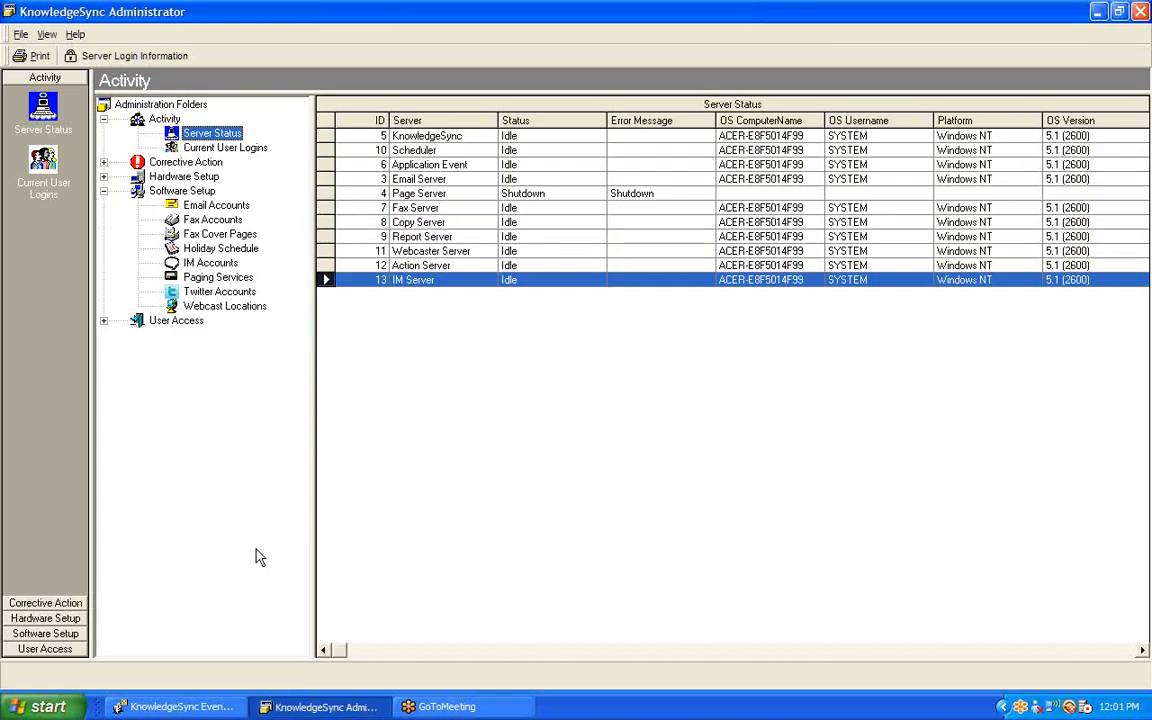
Step: Switch to KnowledgeSync Event Manager and review the queries, reports, files and email content of the "Items; Excessive Cost Increase" event
{"action": "left_click", "coordinate": [200, 697]}
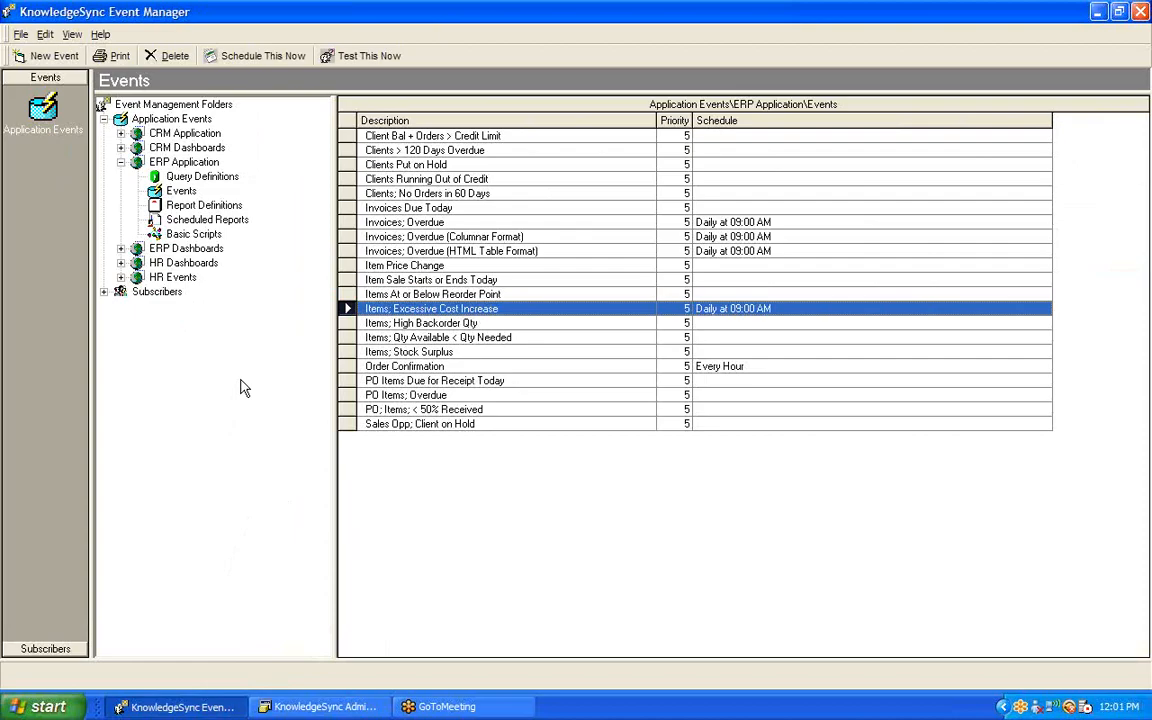
{"action": "double_click", "coordinate": [403, 310]}
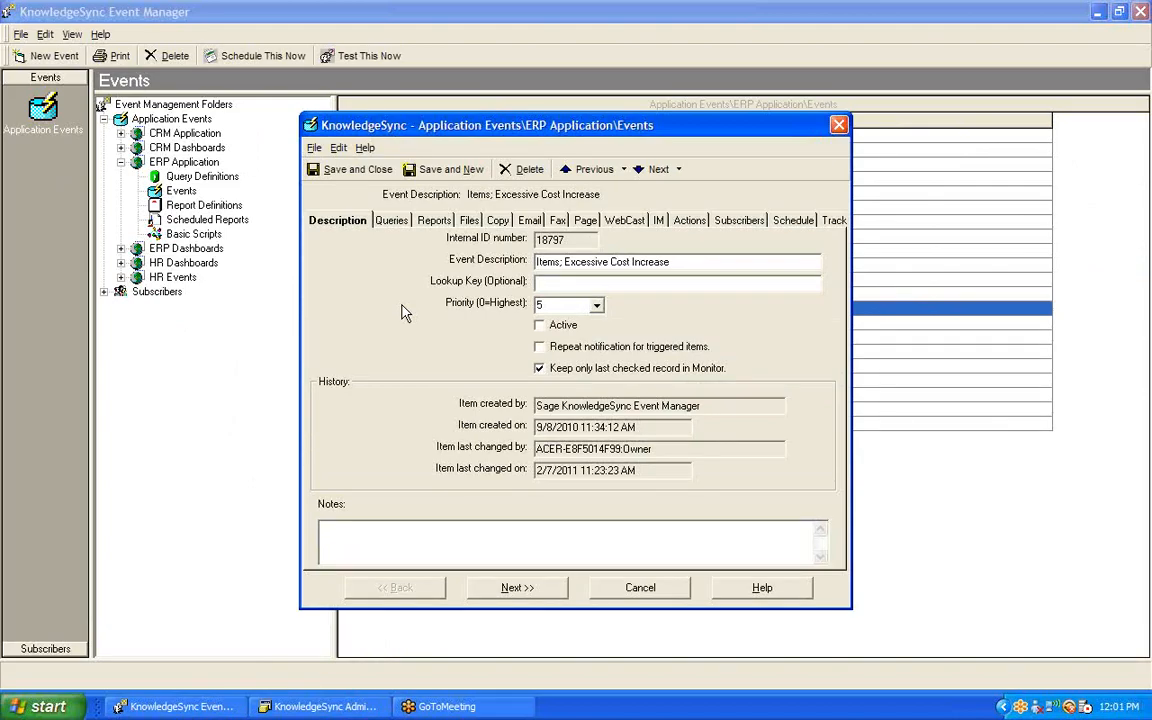
{"action": "left_click", "coordinate": [376, 220]}
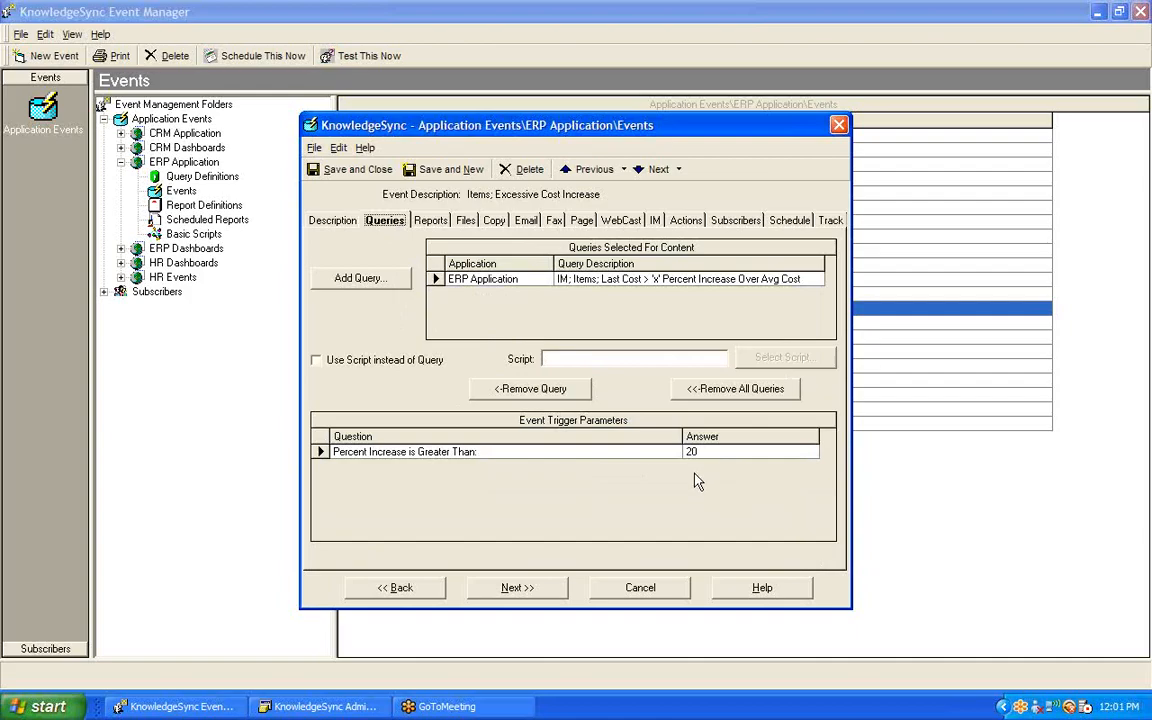
{"action": "left_click", "coordinate": [433, 224]}
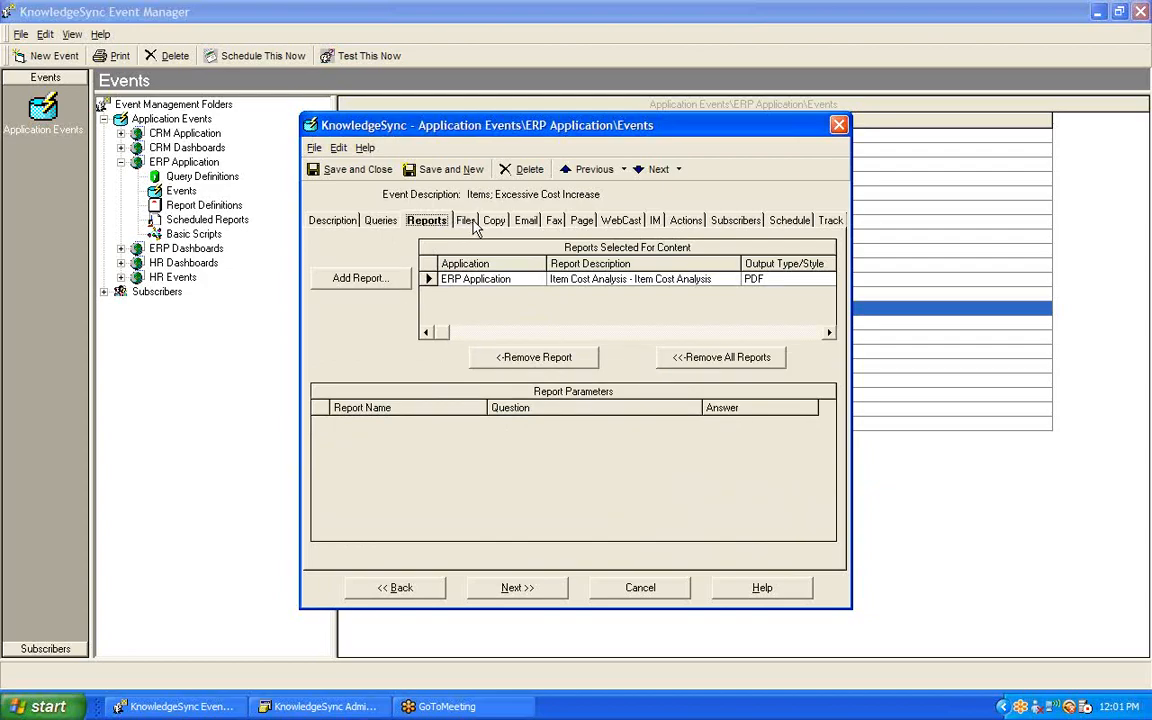
{"action": "left_click", "coordinate": [466, 221]}
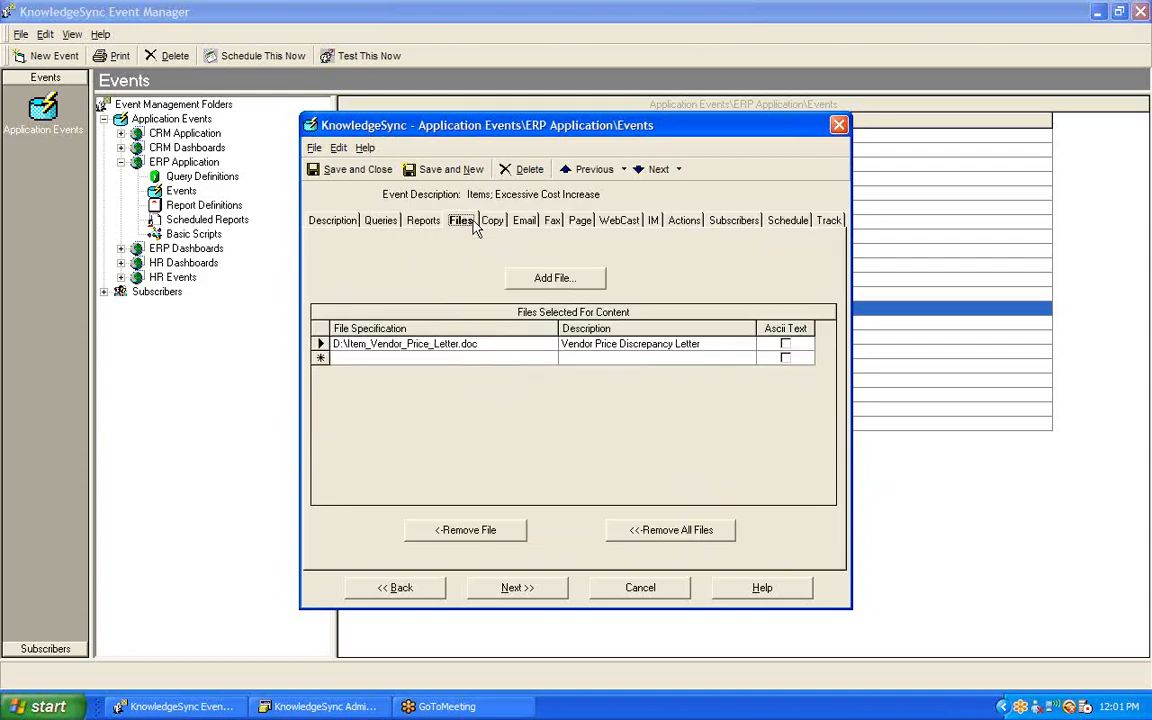
{"action": "left_click", "coordinate": [525, 221]}
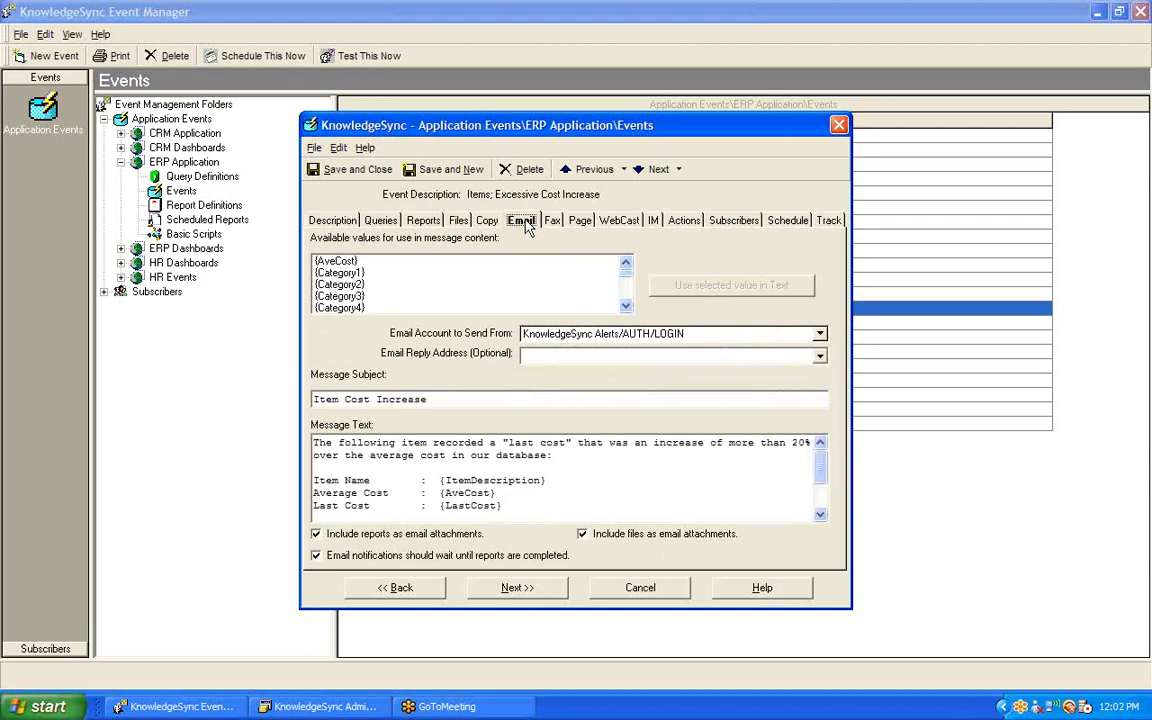
Step: Examine the event's instant message text and its available values, including {ItemDescription}, {BEGIN*REPEAT} and {END*REPEAT}
{"action": "left_click", "coordinate": [652, 221]}
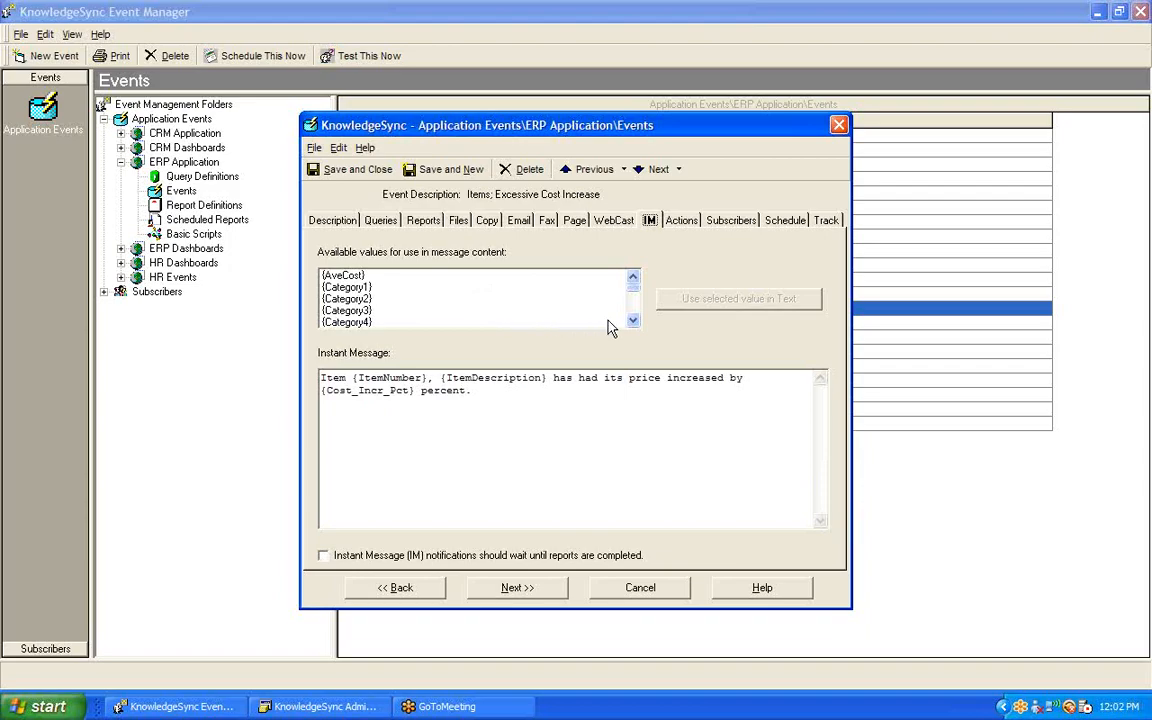
{"action": "left_click", "coordinate": [633, 322]}
{"action": "left_click", "coordinate": [633, 322]}
{"action": "left_click", "coordinate": [633, 322]}
{"action": "left_click", "coordinate": [633, 322]}
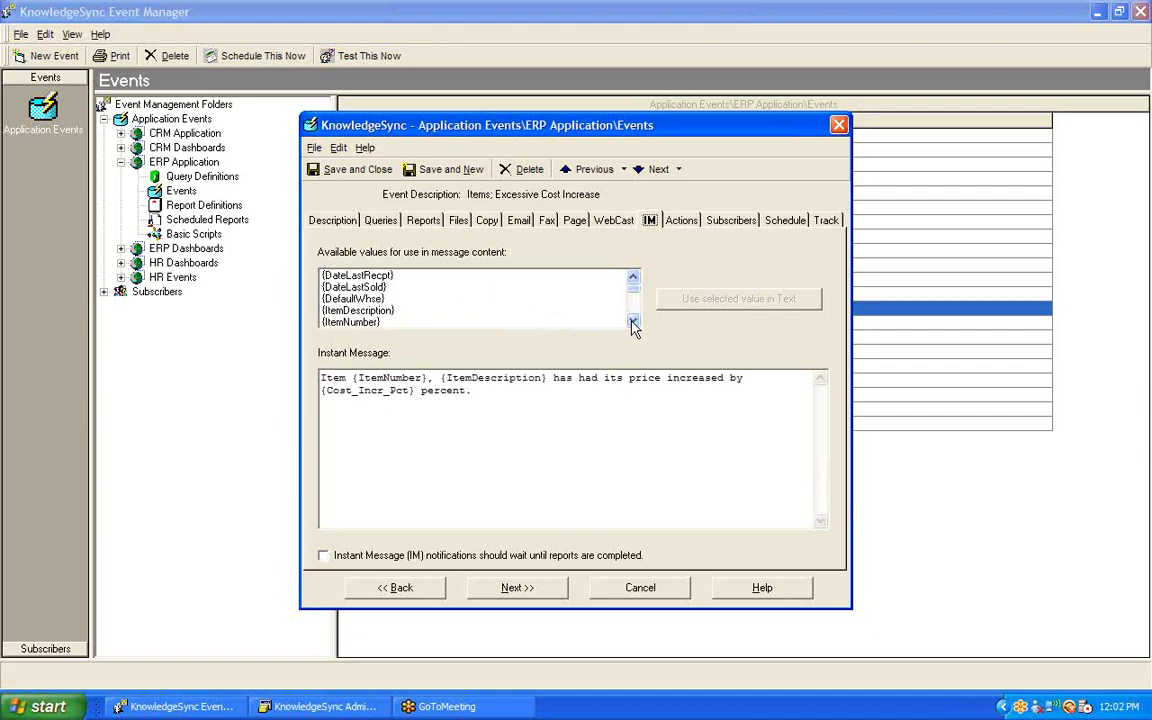
{"action": "left_click", "coordinate": [382, 311]}
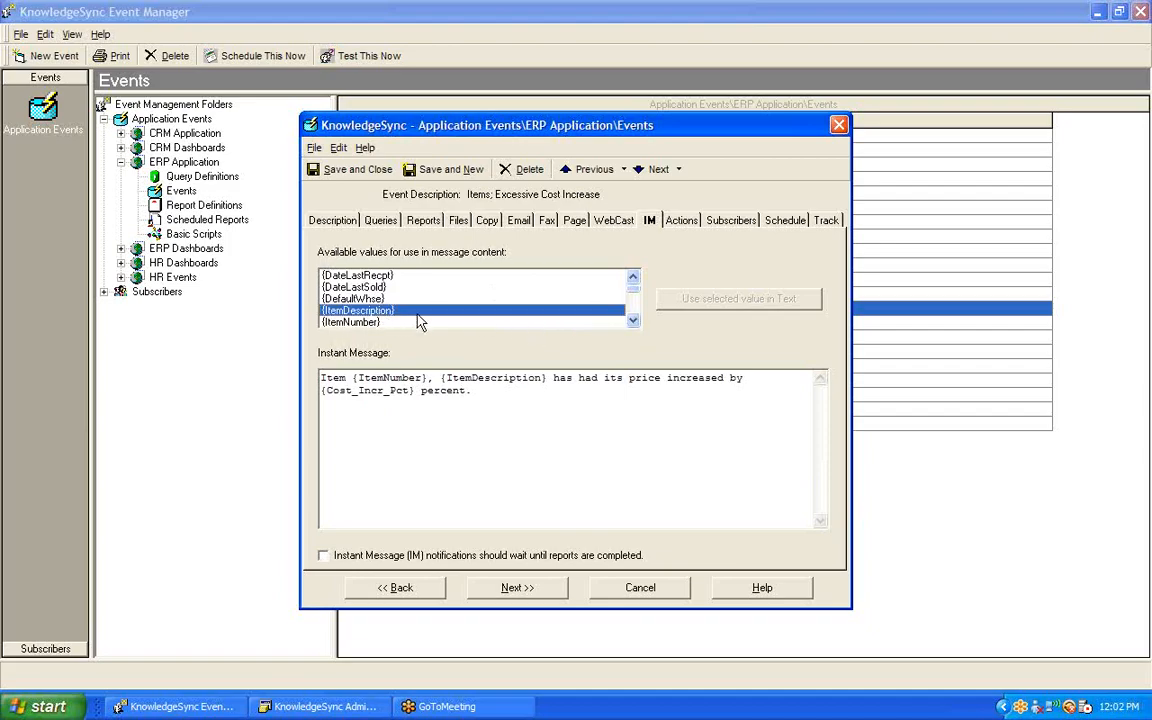
{"action": "left_click", "coordinate": [633, 322]}
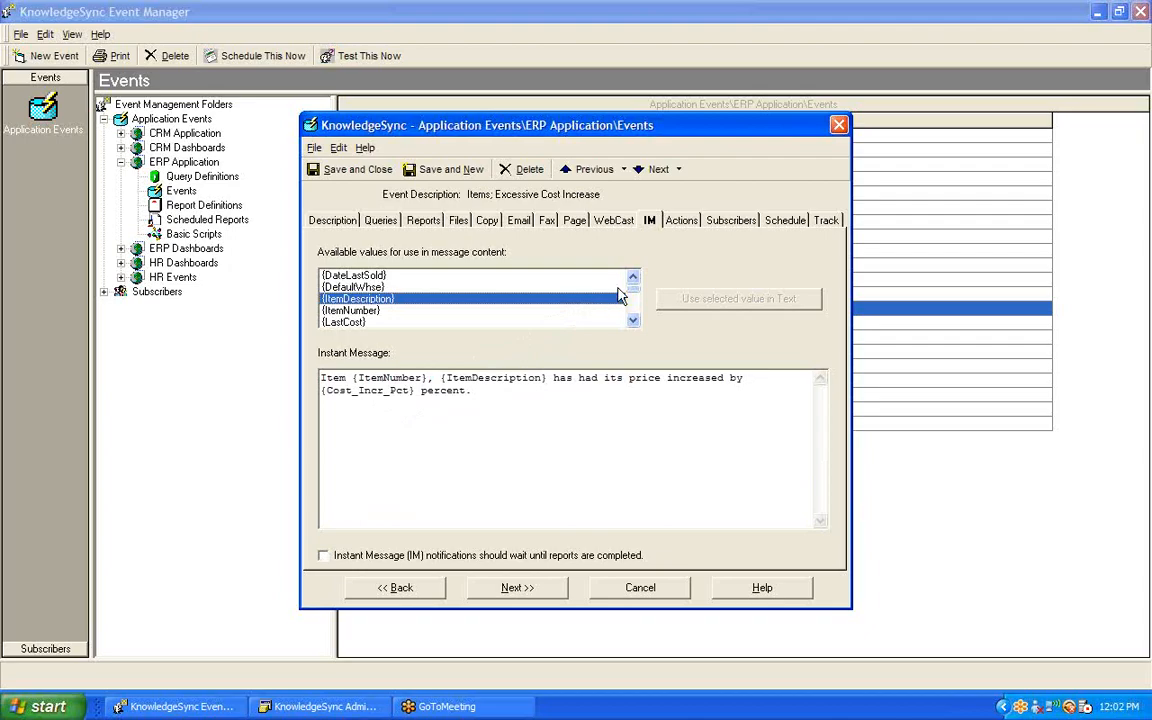
{"action": "left_click_drag", "start_coordinate": [633, 291], "coordinate": [634, 317]}
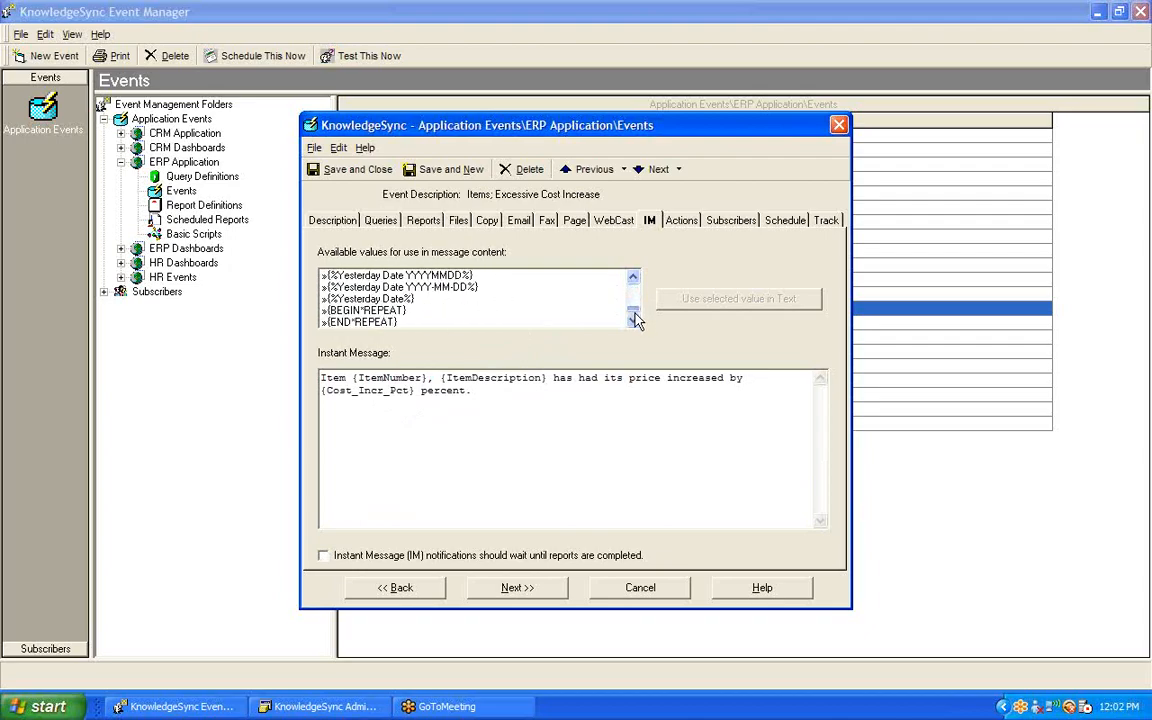
{"action": "left_click", "coordinate": [385, 310]}
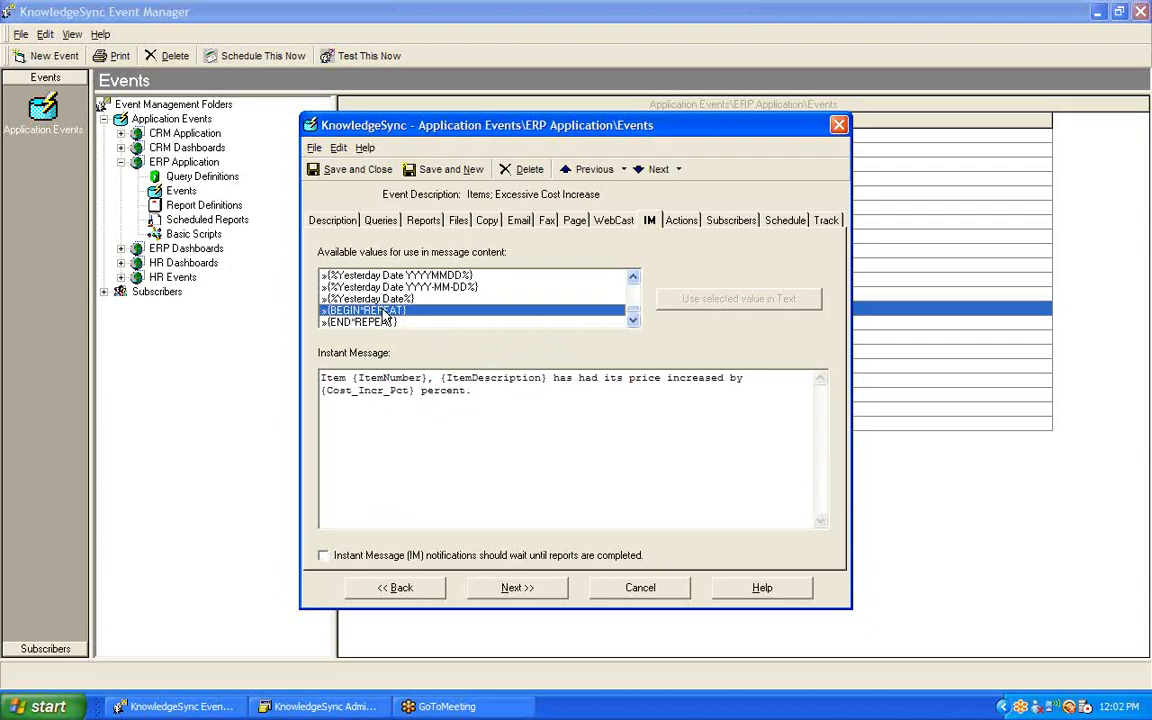
{"action": "left_click", "coordinate": [381, 322]}
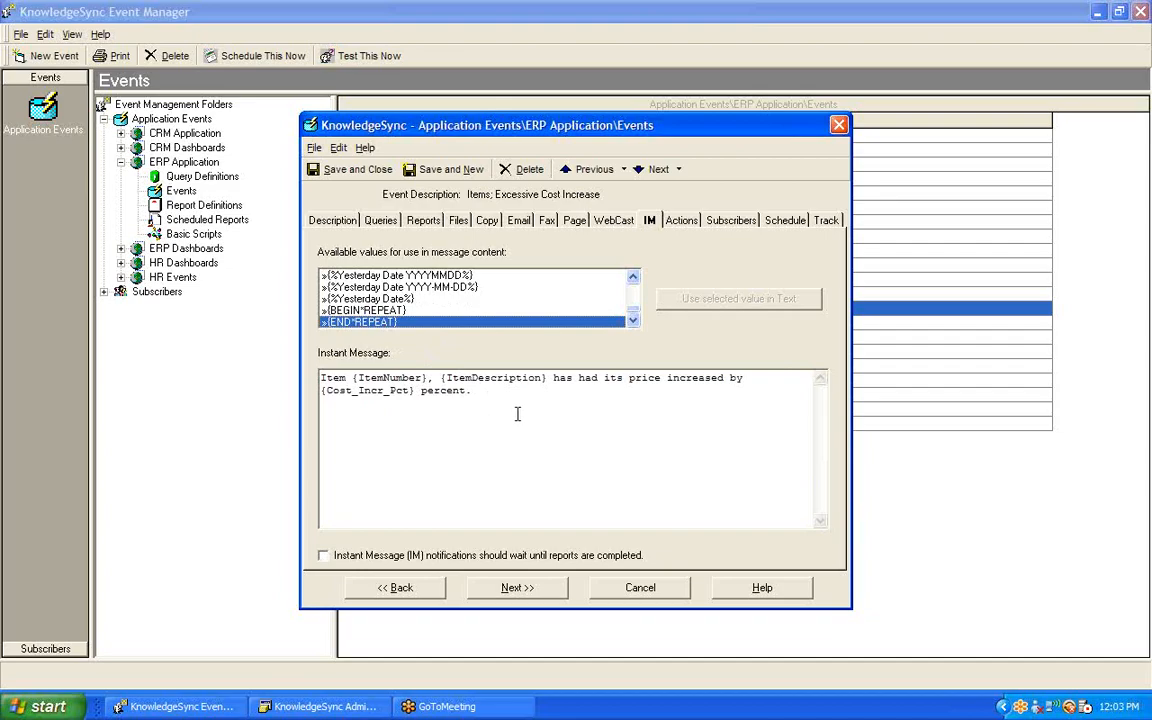
Step: Make instant message notifications wait until reports are completed, and check the report selected for the event
{"action": "left_click", "coordinate": [323, 556]}
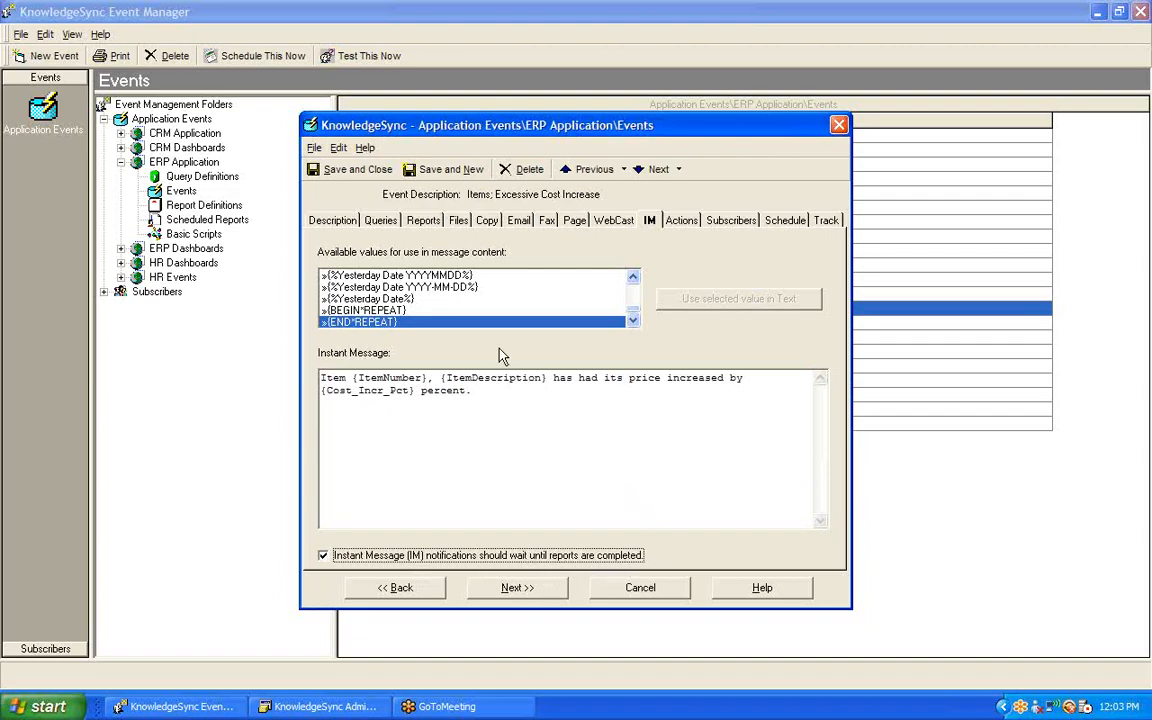
{"action": "left_click", "coordinate": [423, 221]}
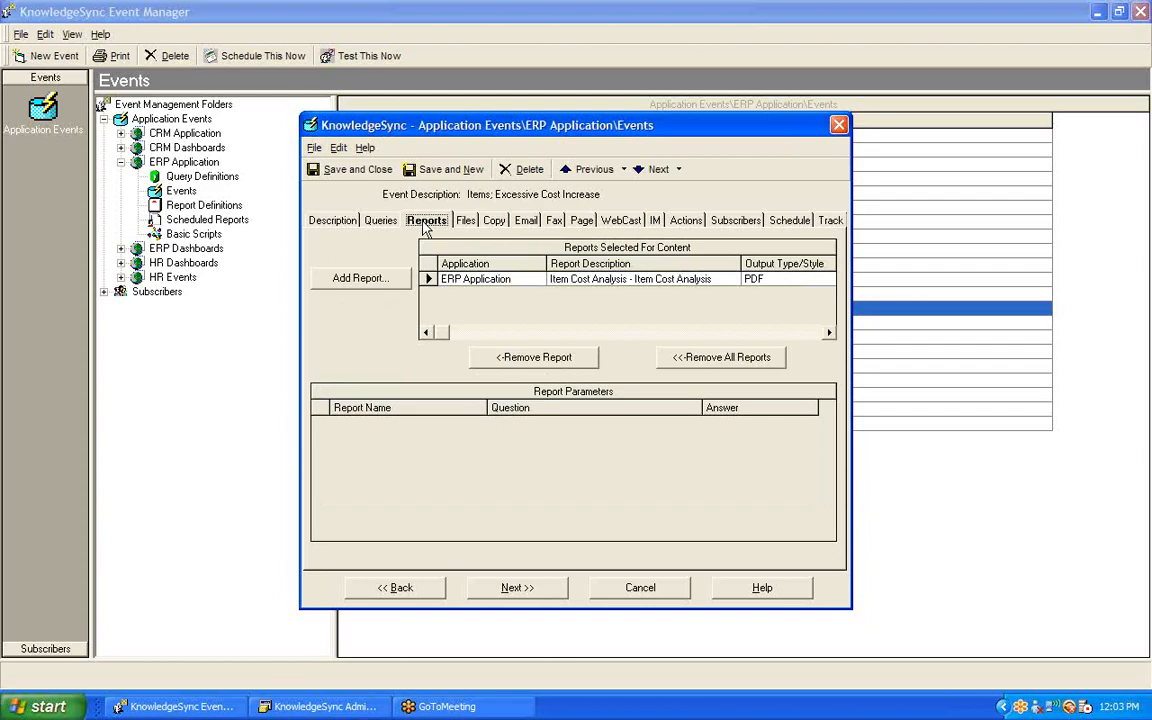
{"action": "left_click", "coordinate": [655, 221]}
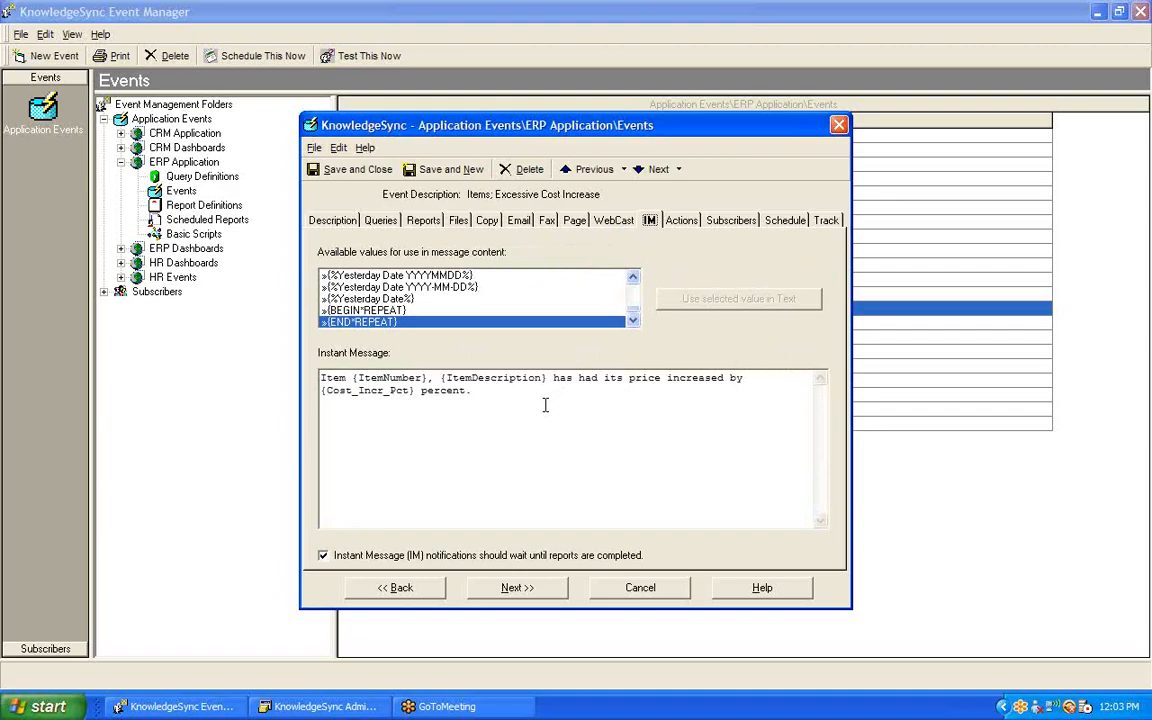
Step: Review which subscribers receive the event by instant message, and close the event without saving changes
{"action": "left_click", "coordinate": [730, 221]}
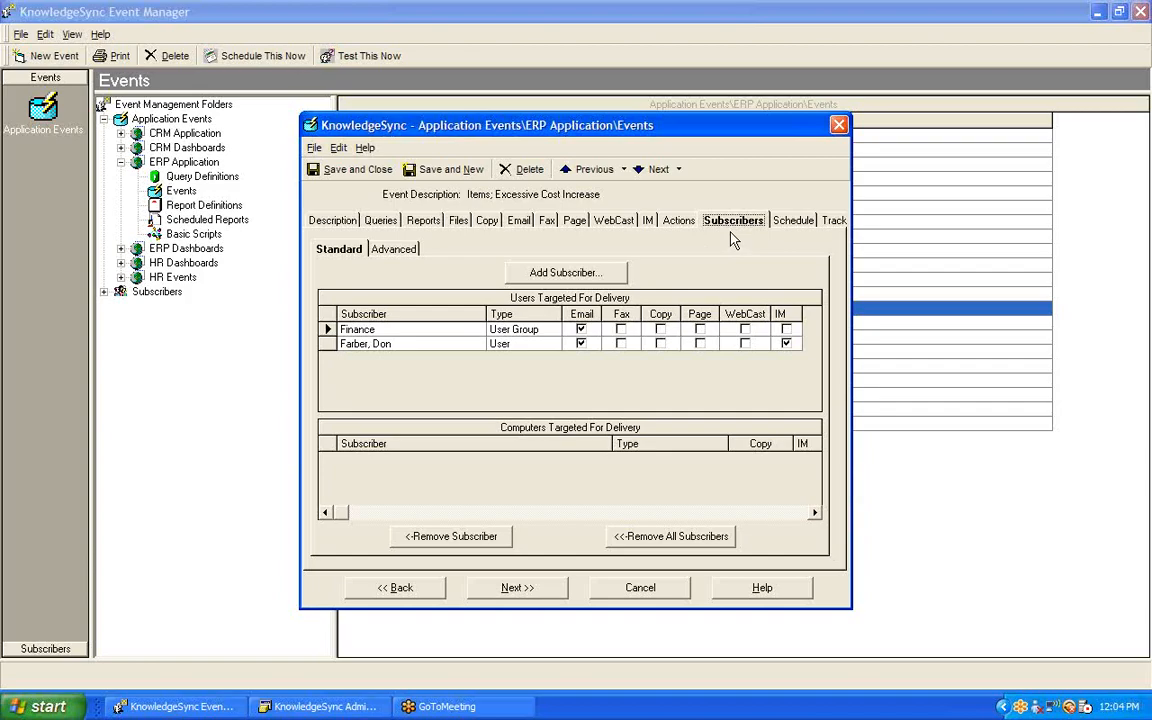
{"action": "left_click", "coordinate": [651, 594]}
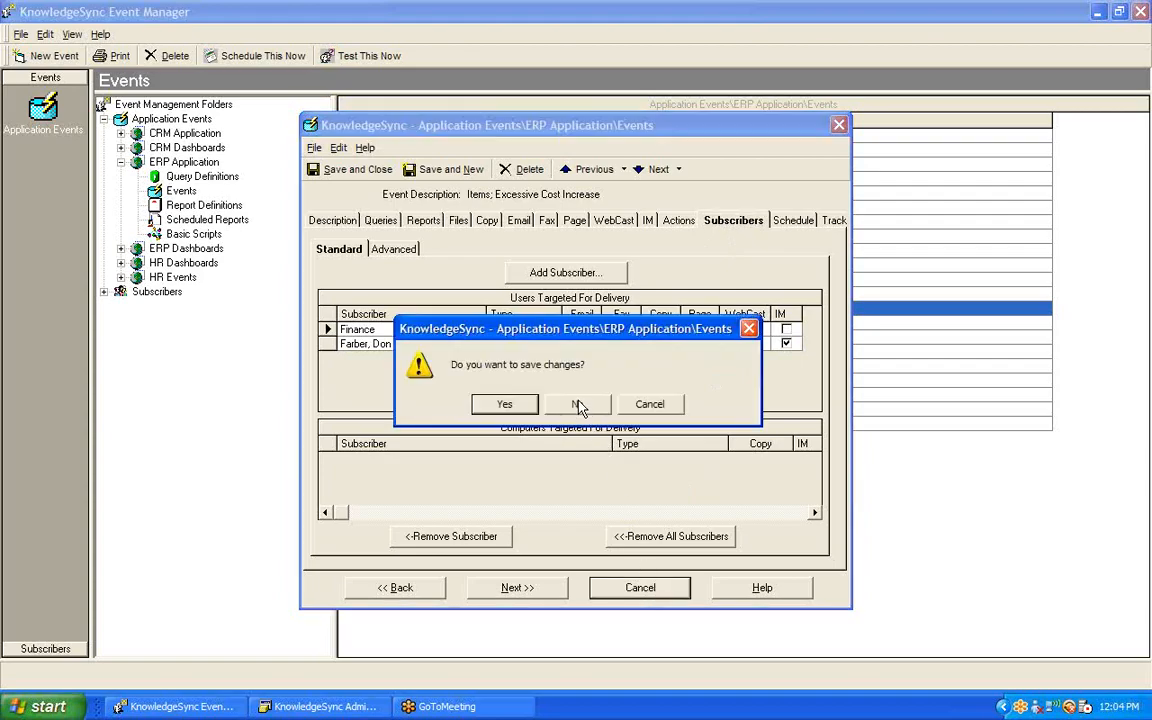
{"action": "left_click", "coordinate": [579, 405]}
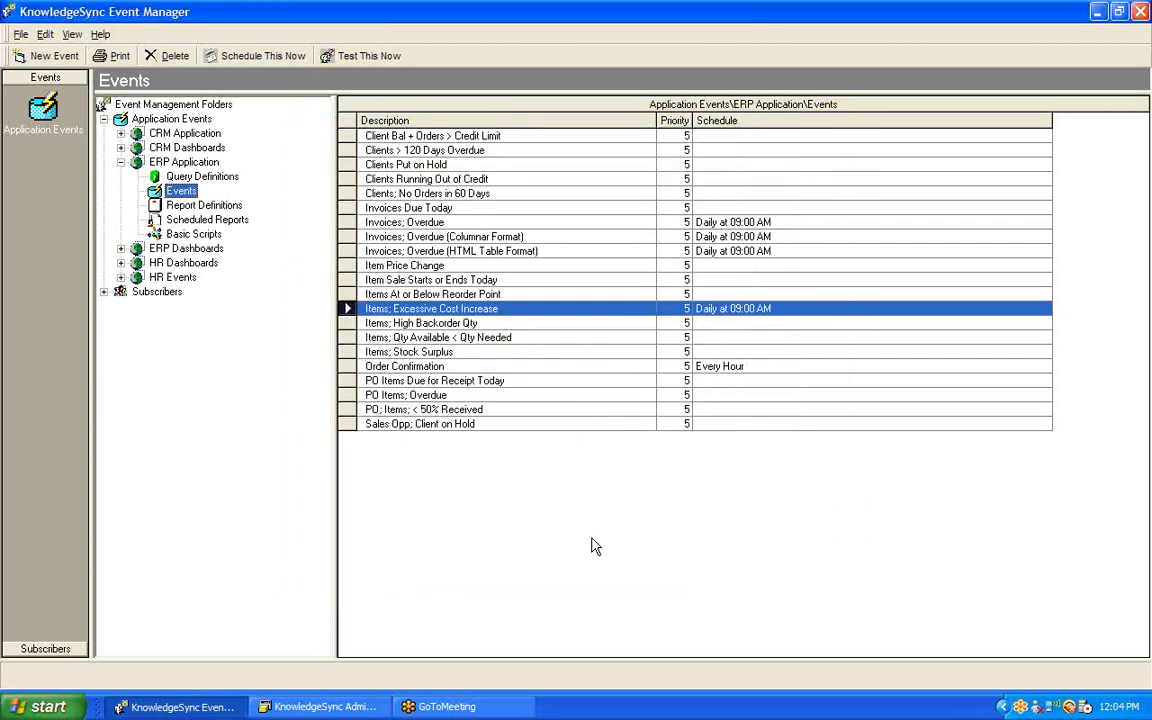